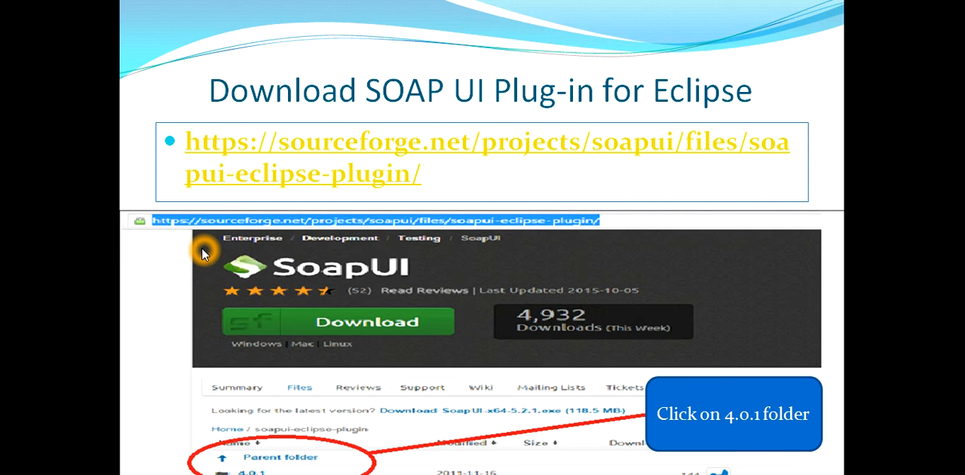
Switch to the Software-Zip folder in File Explorer and locate the soapui-eclipse-plugin archive.
key(alt+Tab)
key(alt+Tab)
key(alt+Tab)
key(alt+Tab)
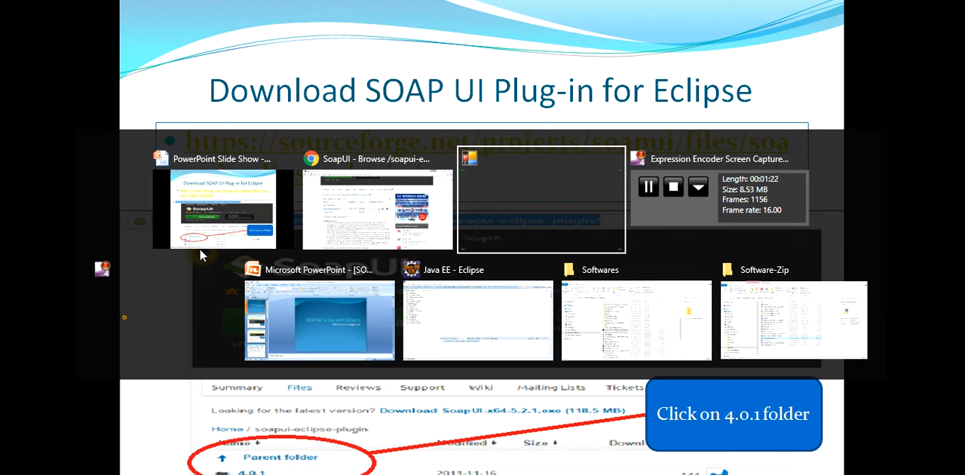
key(alt+Tab)
key(alt+Tab)
key(alt+Tab)
key(alt+Tab)
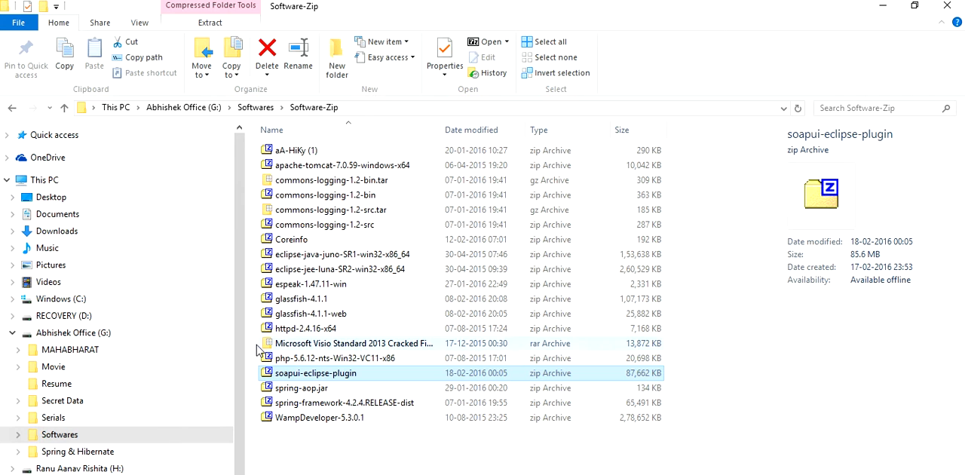
click(344, 373)
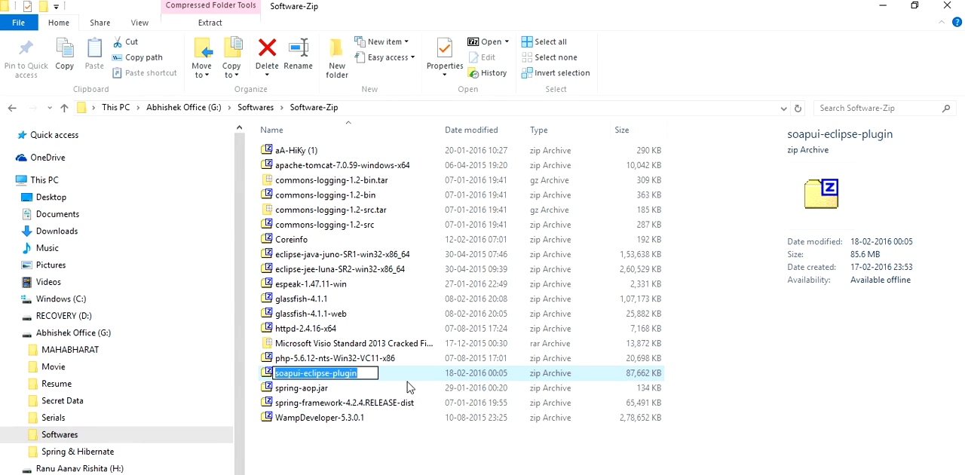
click(405, 453)
click(269, 381)
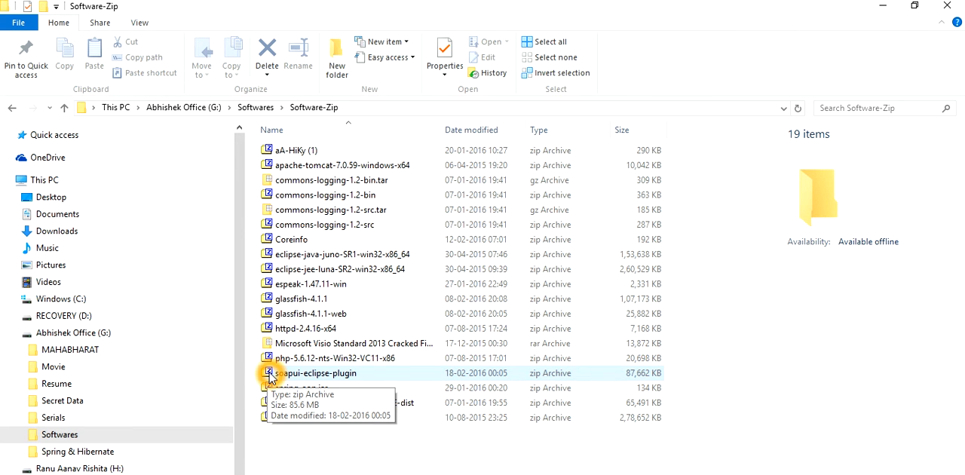
Switch to the Softwares folder window and inspect the contents of the extracted soapui-eclipse-plugin folder.
key(alt+Tab)
key(alt+Tab)
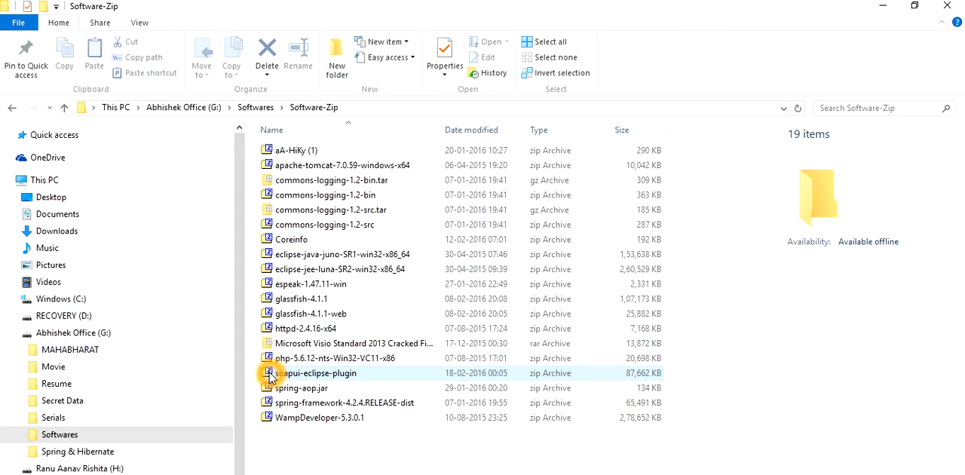
key(alt+Tab)
key(alt+Tab)
key(alt+Tab)
key(alt+Tab)
key(alt+Tab)
key(alt+Tab)
key(alt+Tab)
key(alt+Tab)
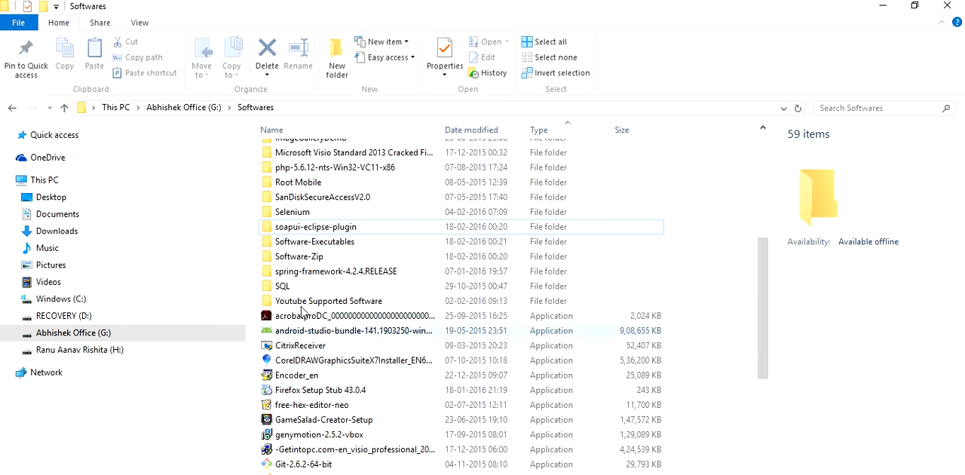
double_click(301, 230)
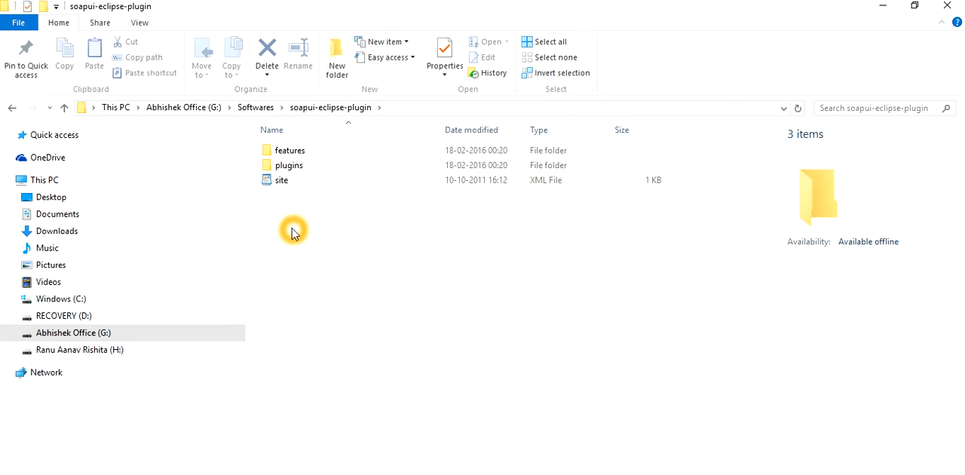
click(255, 107)
scroll(411, 323, down, 6)
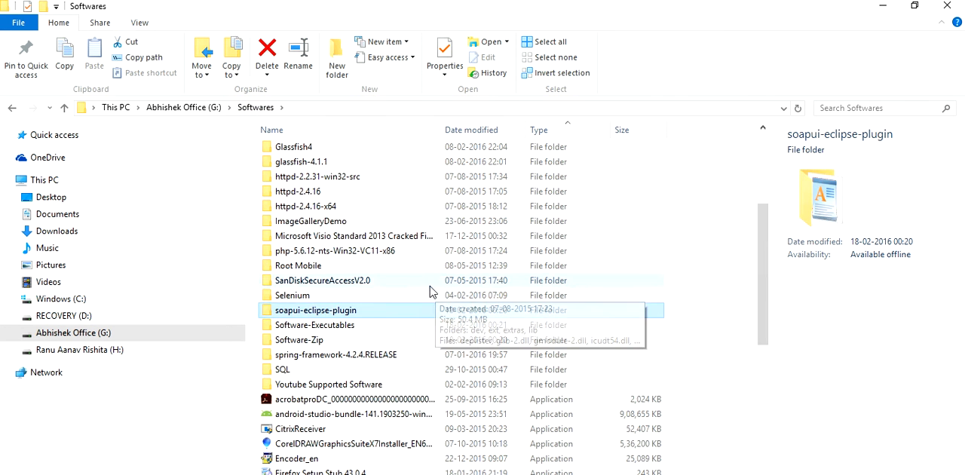
double_click(317, 218)
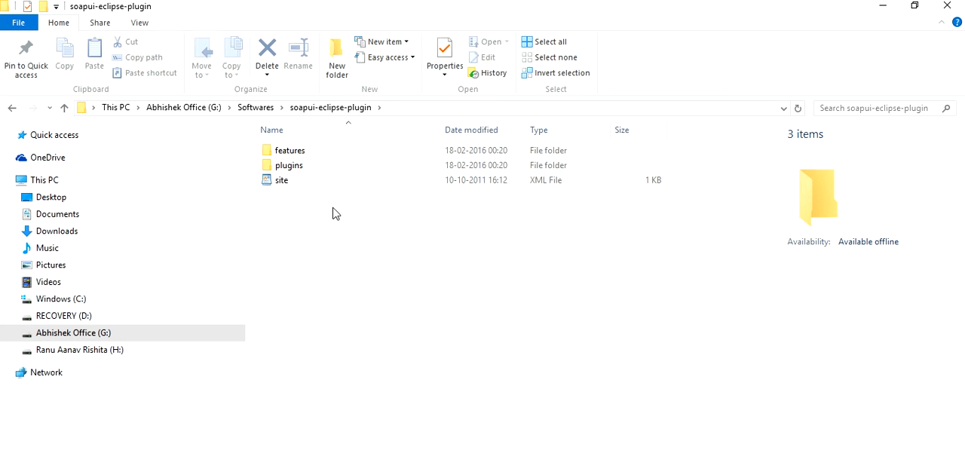
Switch to Eclipse and start adding a new repository in the Install New Software wizard.
click(572, 474)
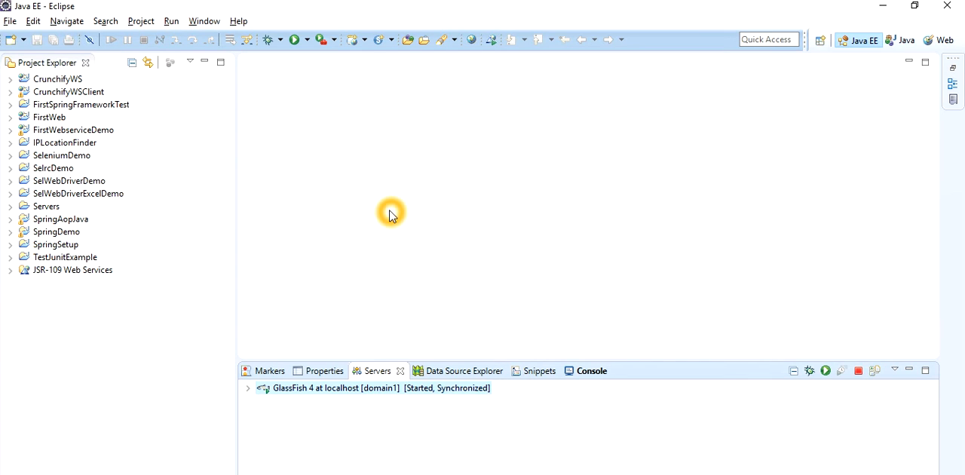
click(208, 23)
click(208, 22)
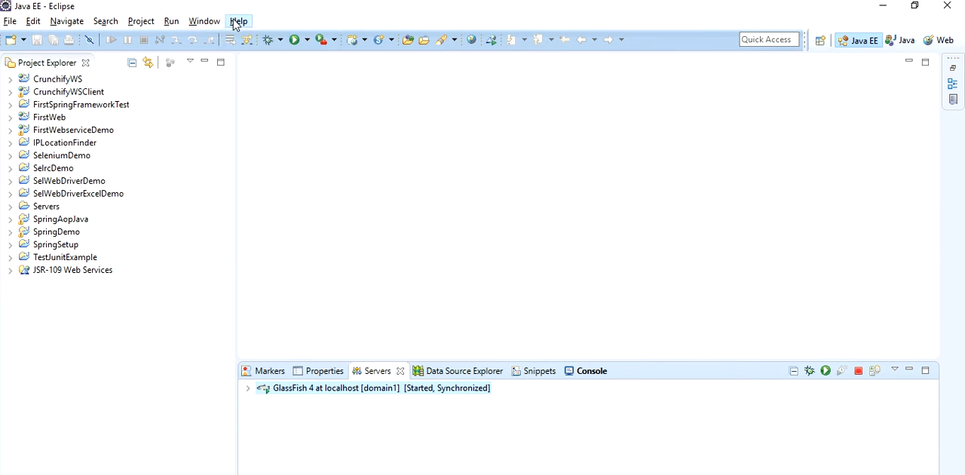
click(239, 22)
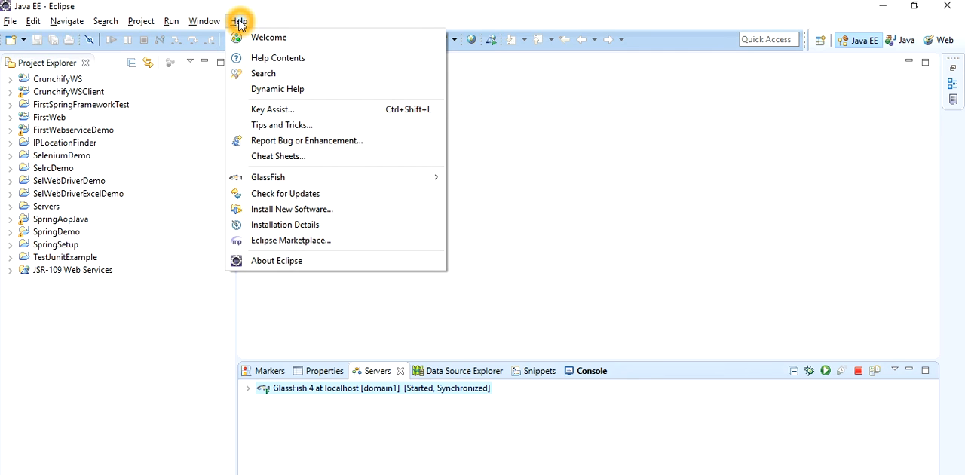
click(309, 211)
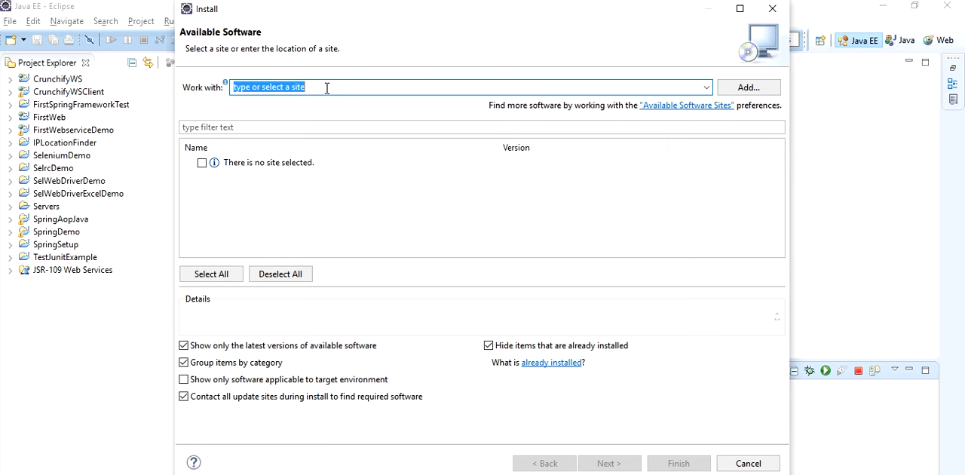
click(738, 89)
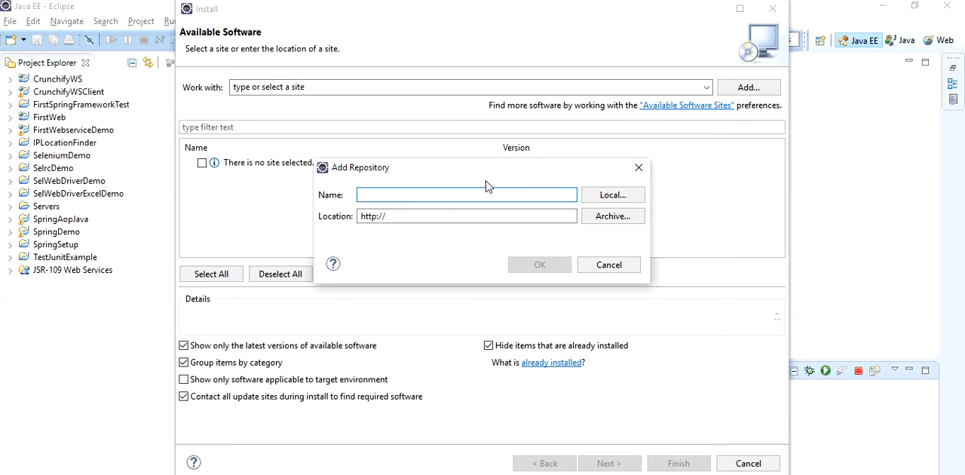
Choose the local folder G:/Softwares/soapui-eclipse-plugin as the repository location.
click(612, 196)
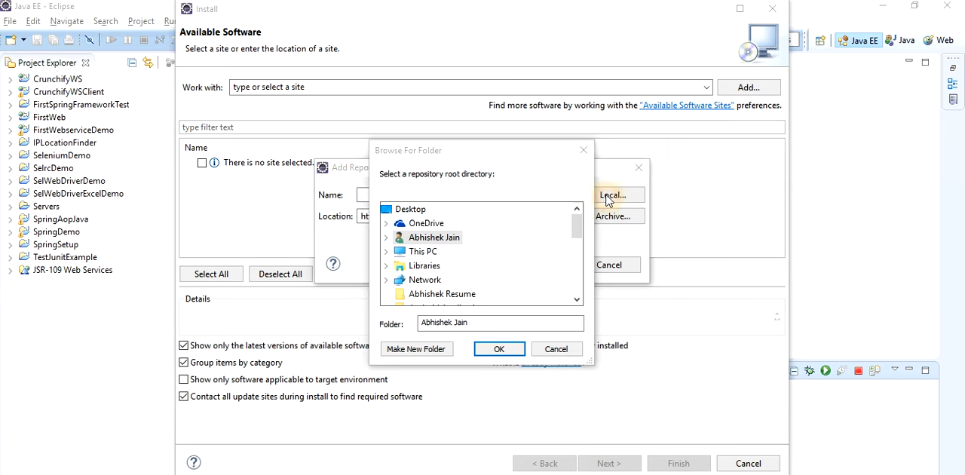
click(579, 231)
drag(579, 230, 578, 262)
click(387, 237)
click(405, 269)
click(413, 228)
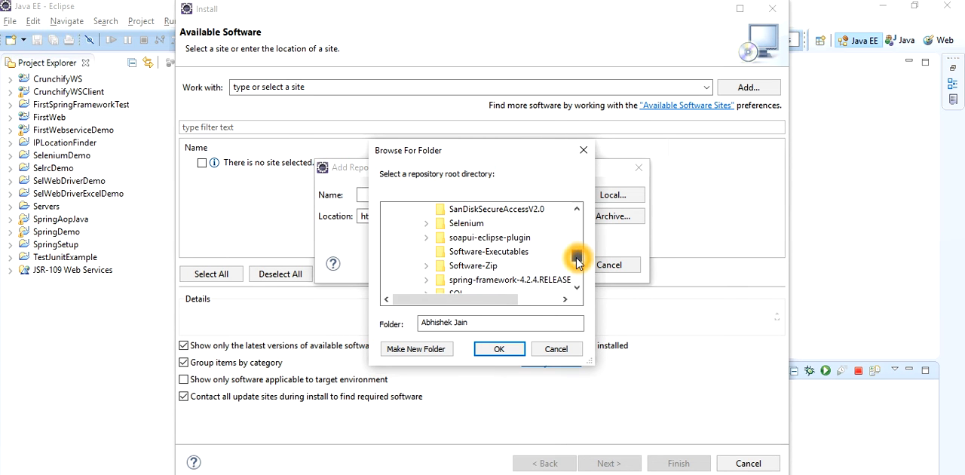
double_click(472, 239)
click(499, 350)
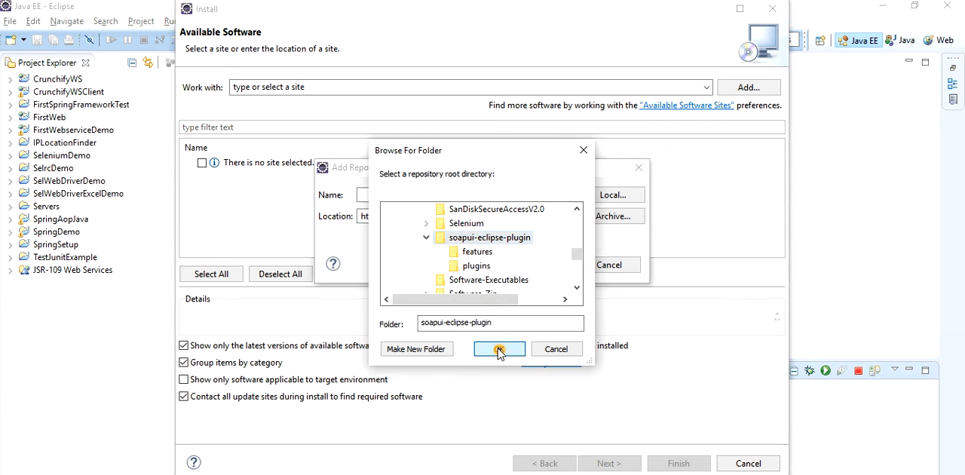
Name the repository SOAPUI and add it as the software site.
click(399, 194)
text(SOAPUI)
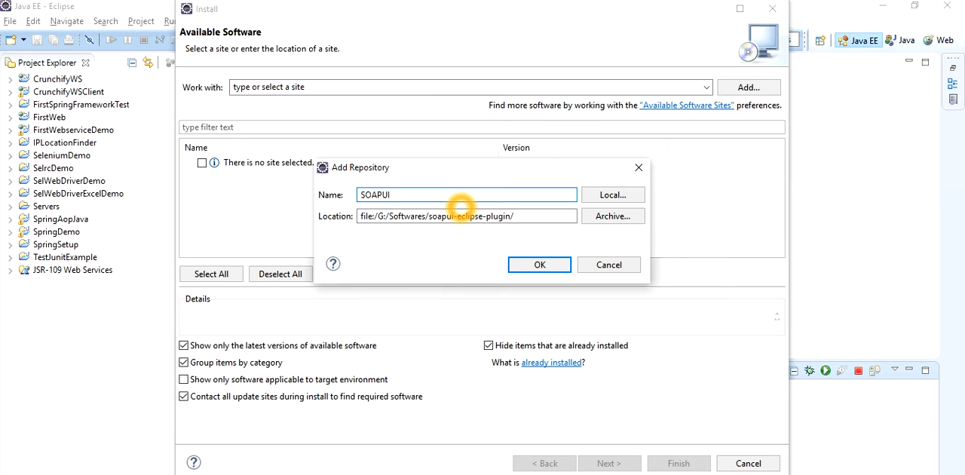
click(540, 264)
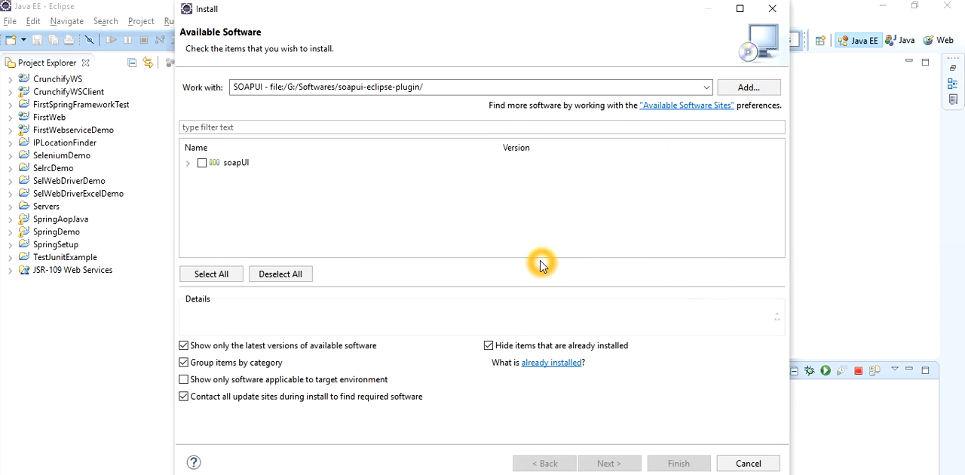
Try to continue the installation with the soapUI package selected, and cancel the Install wizard.
click(202, 164)
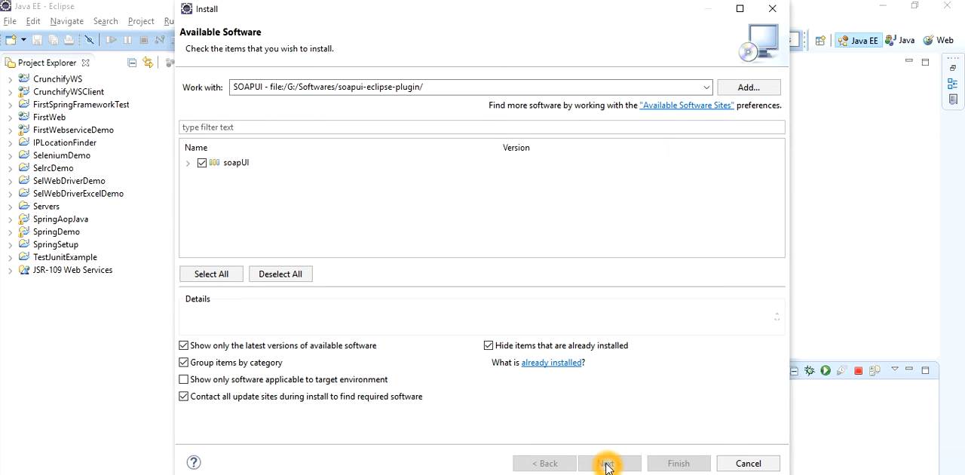
click(483, 233)
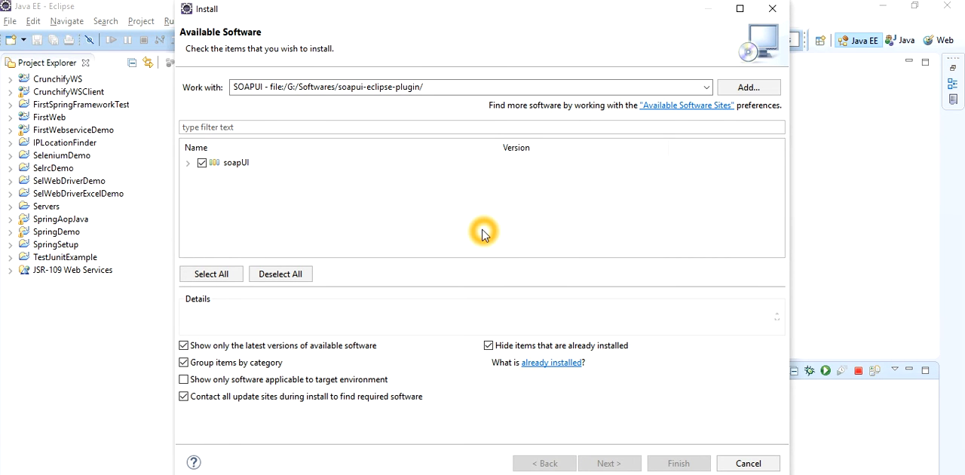
click(594, 463)
click(223, 198)
click(203, 167)
click(610, 456)
click(617, 463)
click(746, 464)
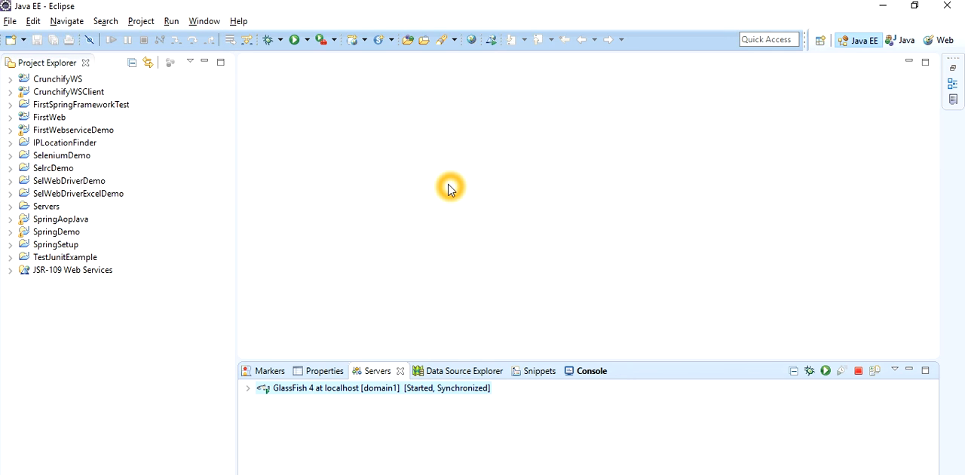
Show the soapUI Navigator view from the soapUI category of the other available views.
click(378, 194)
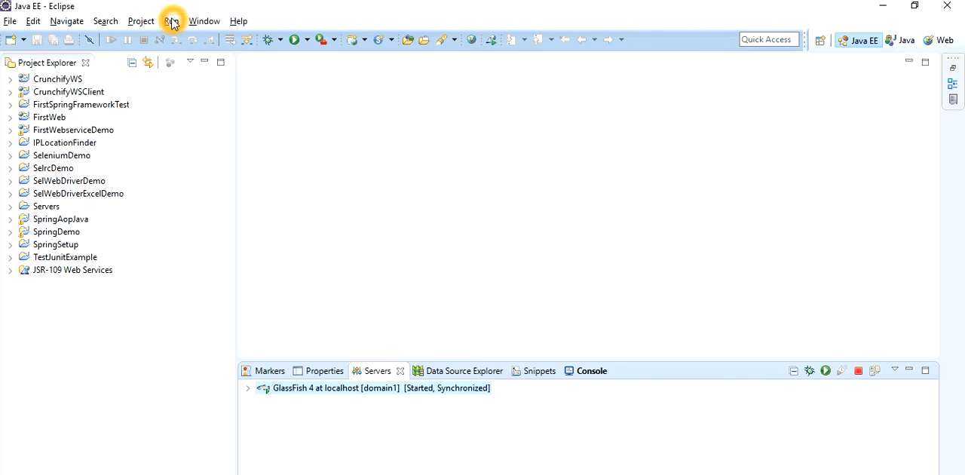
click(208, 23)
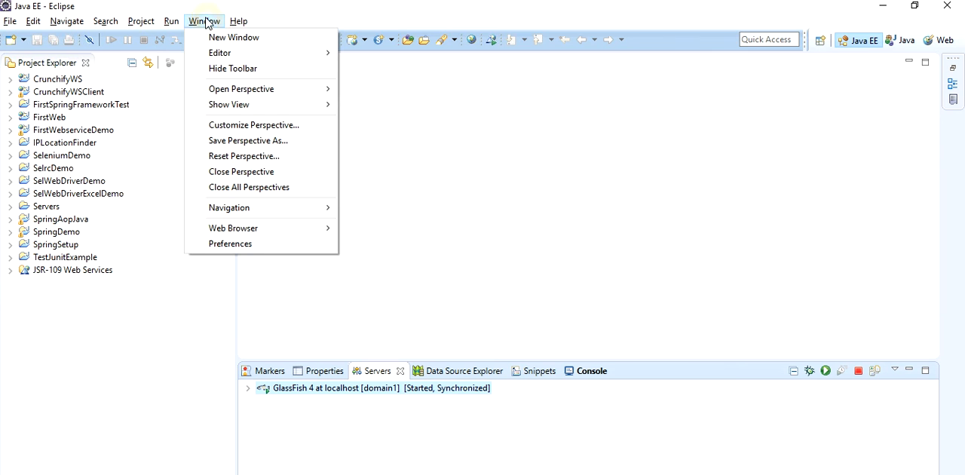
mouse_move(251, 108)
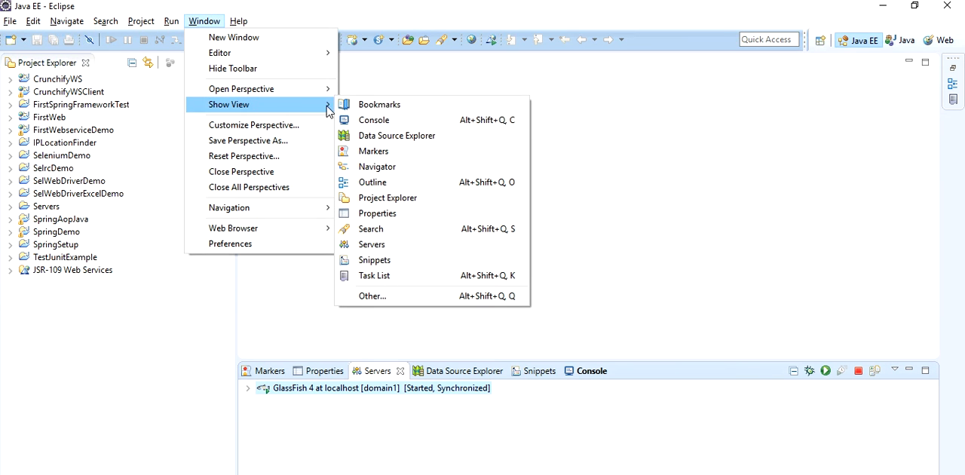
click(380, 296)
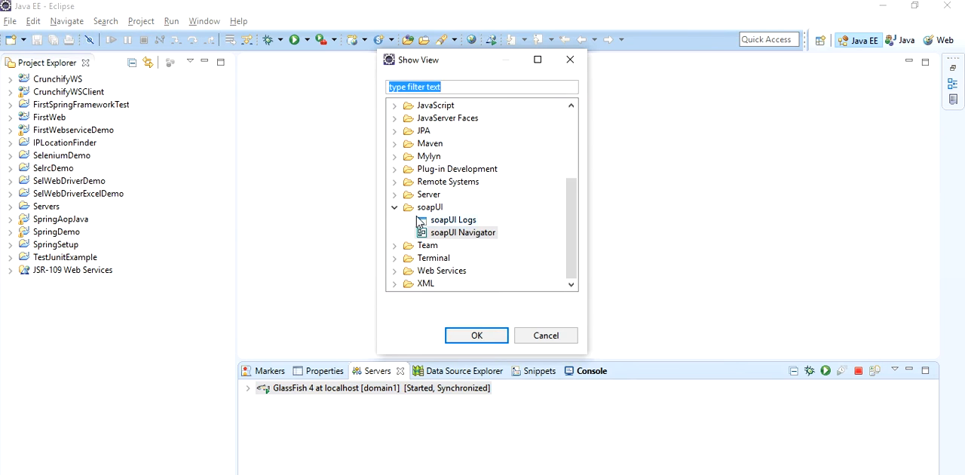
click(395, 207)
click(424, 108)
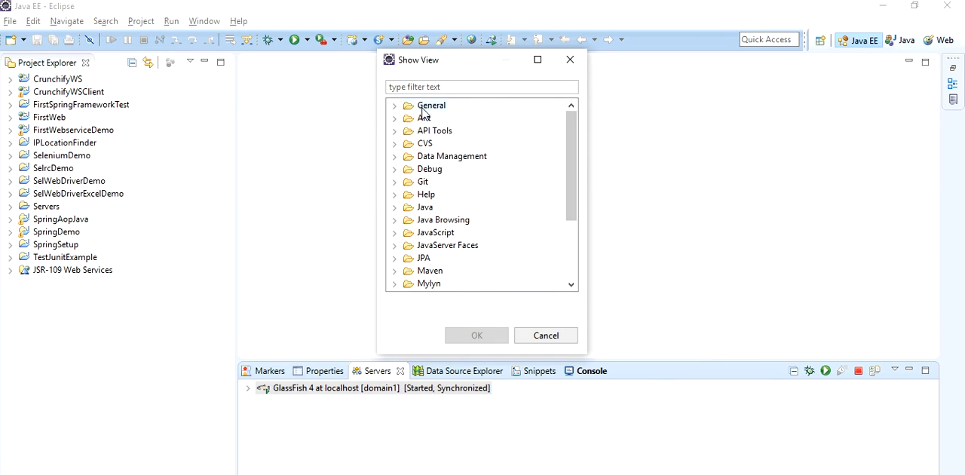
drag(575, 136, 570, 205)
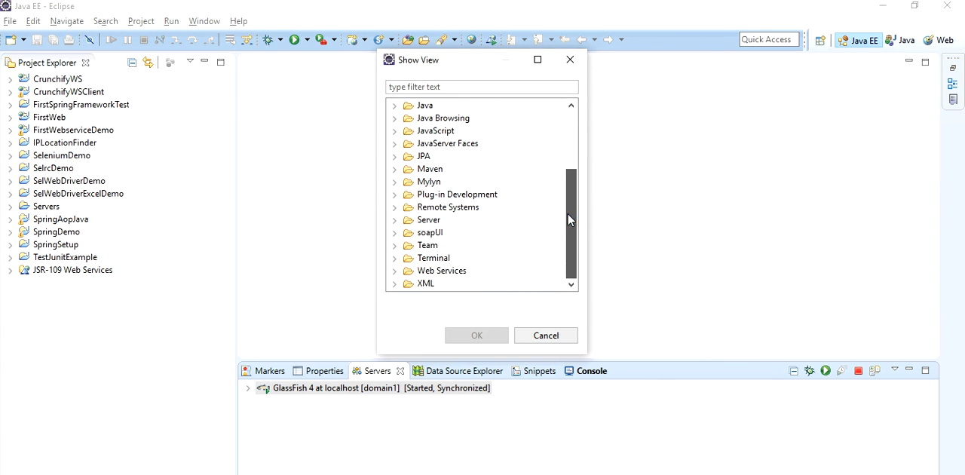
click(394, 233)
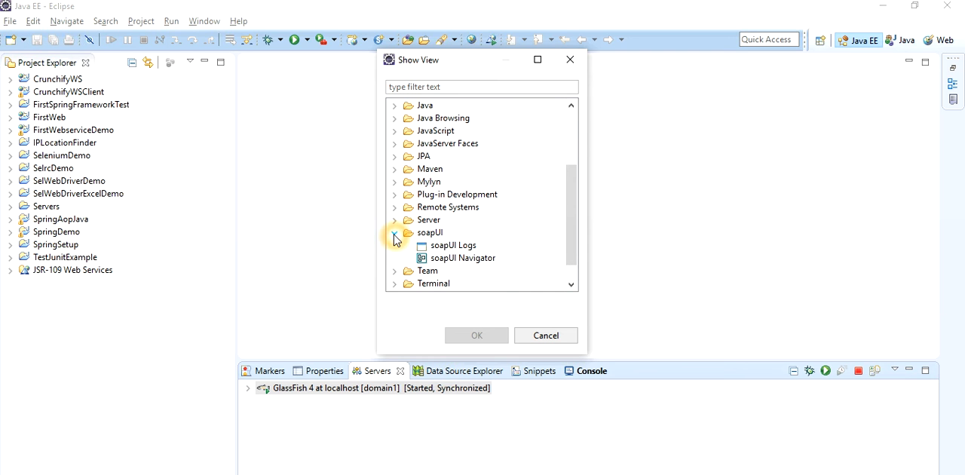
click(452, 259)
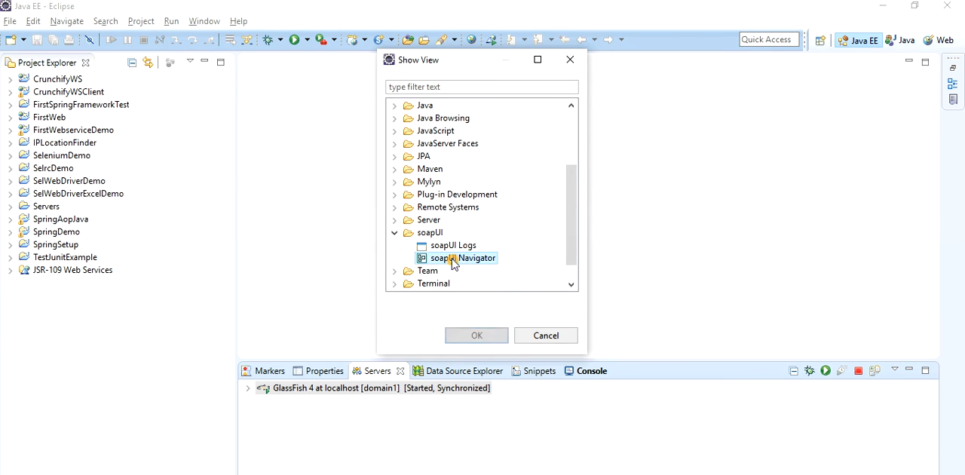
click(464, 334)
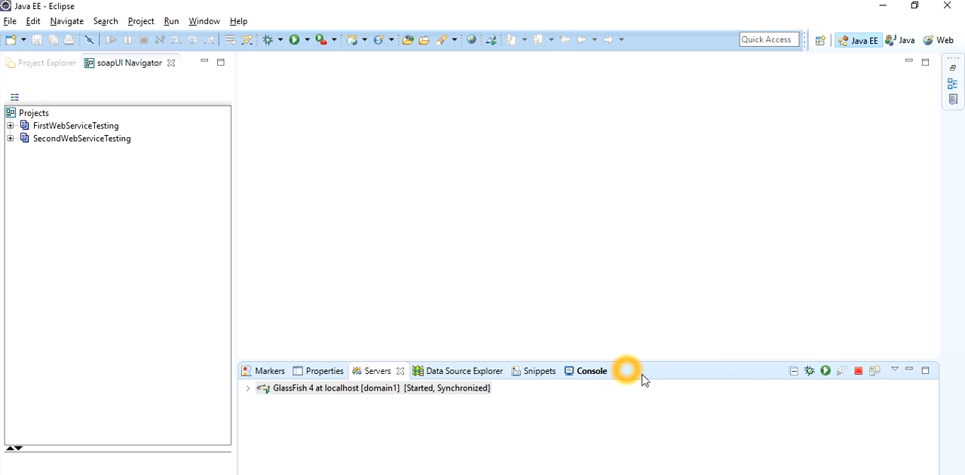
Switch to the PowerPoint slide show and review the slides on downloading and installing the SOAP UI plug-in.
click(536, 474)
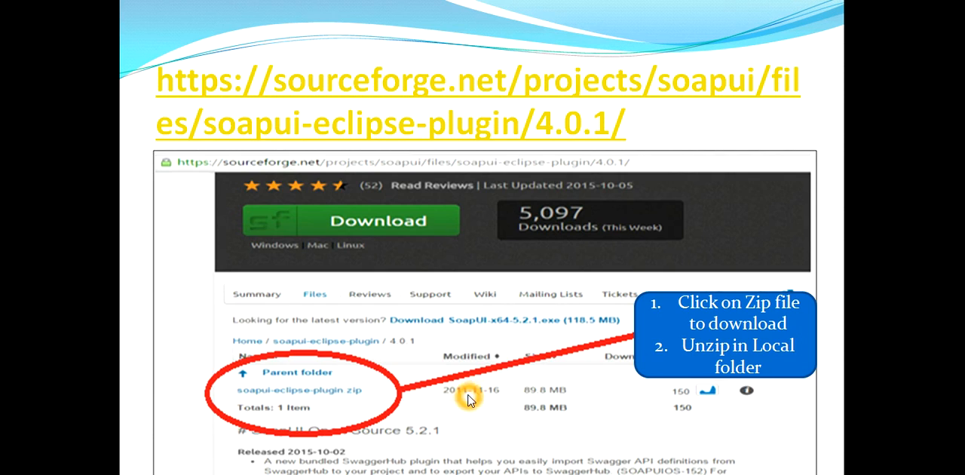
click(471, 401)
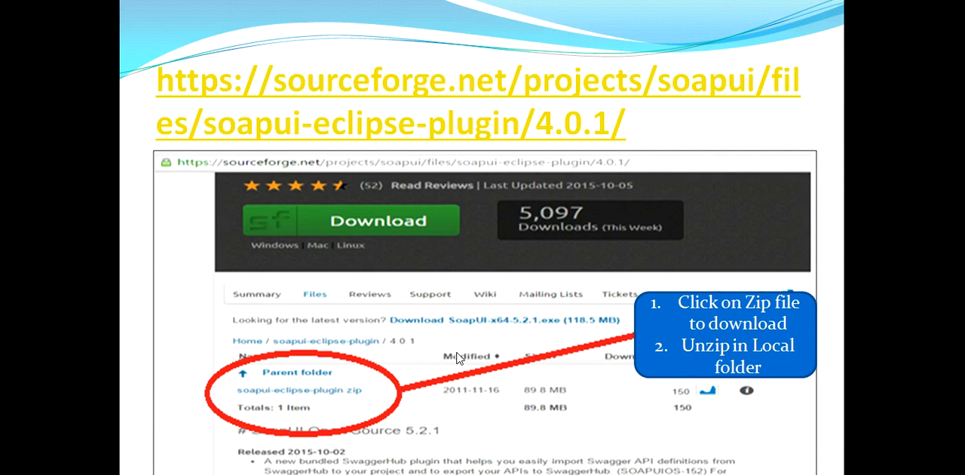
click(448, 342)
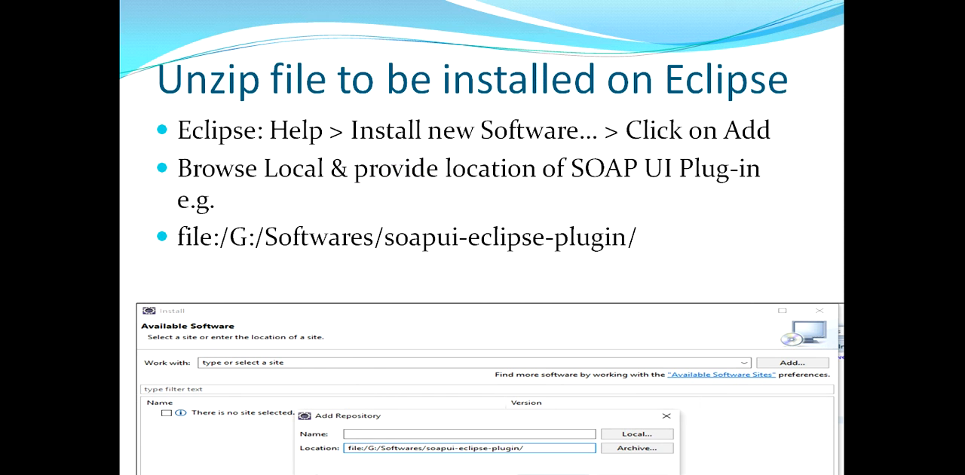
click(357, 204)
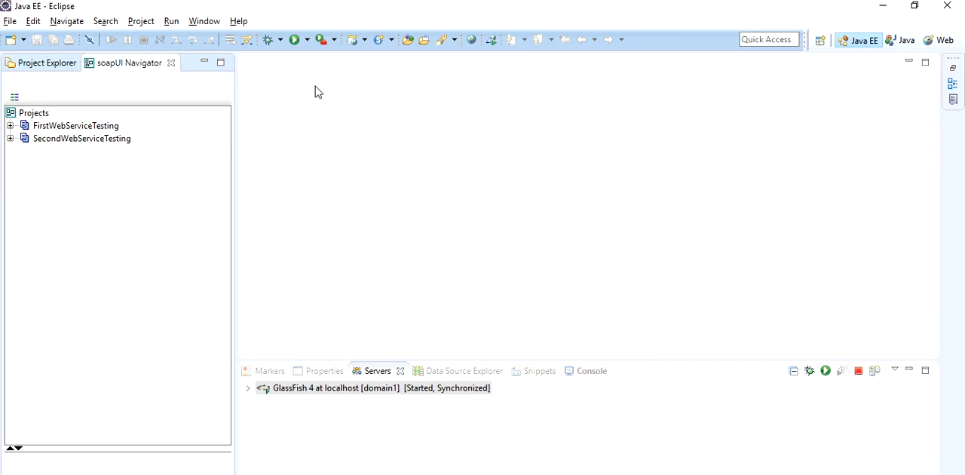
Move the soapUI Navigator view into the Console view's group and dock it back beside Project Explorer.
click(37, 117)
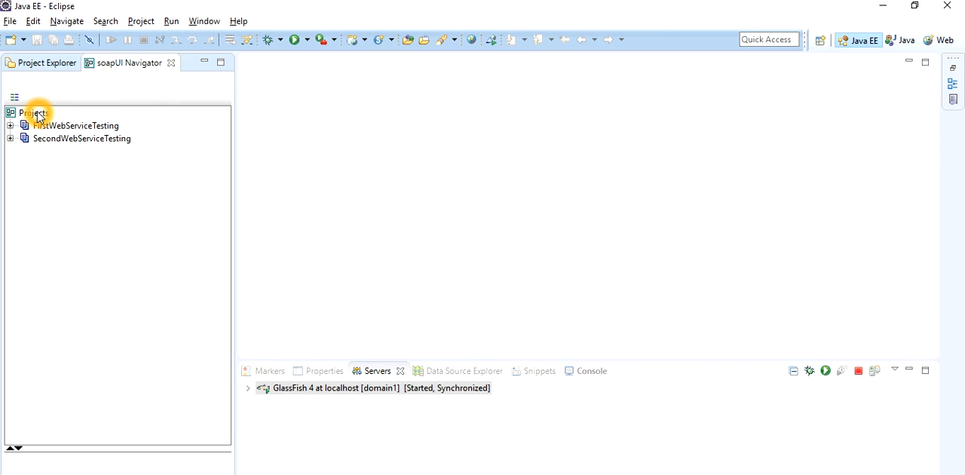
right_click(37, 117)
click(569, 309)
drag(129, 65, 631, 373)
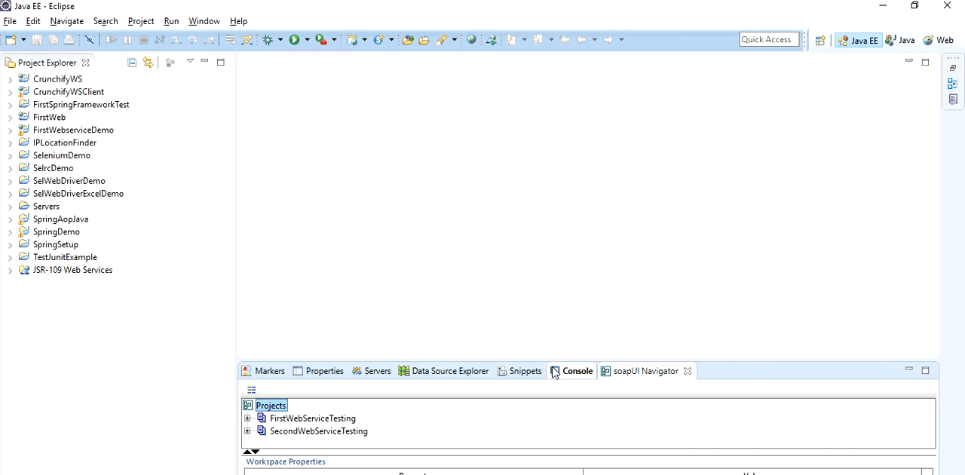
drag(639, 376, 106, 63)
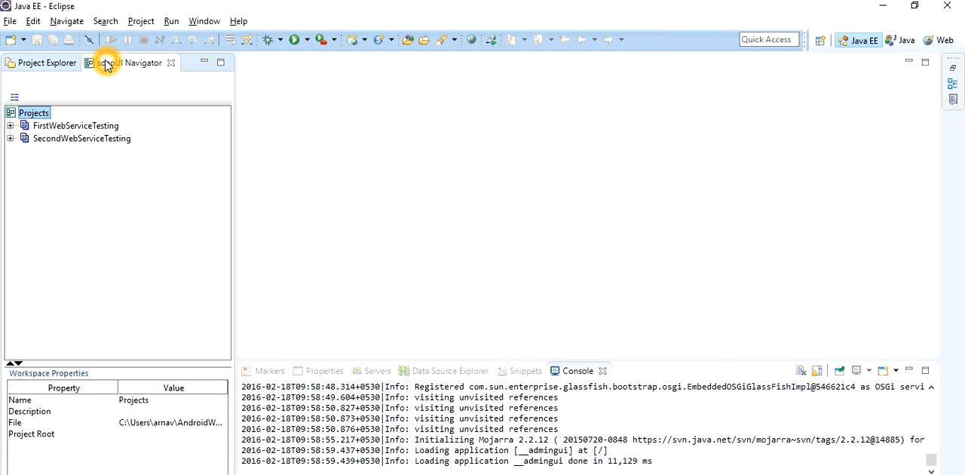
Start a new soapUI project under Projects and name it ThirdWebServiceTesting.
right_click(32, 116)
click(63, 122)
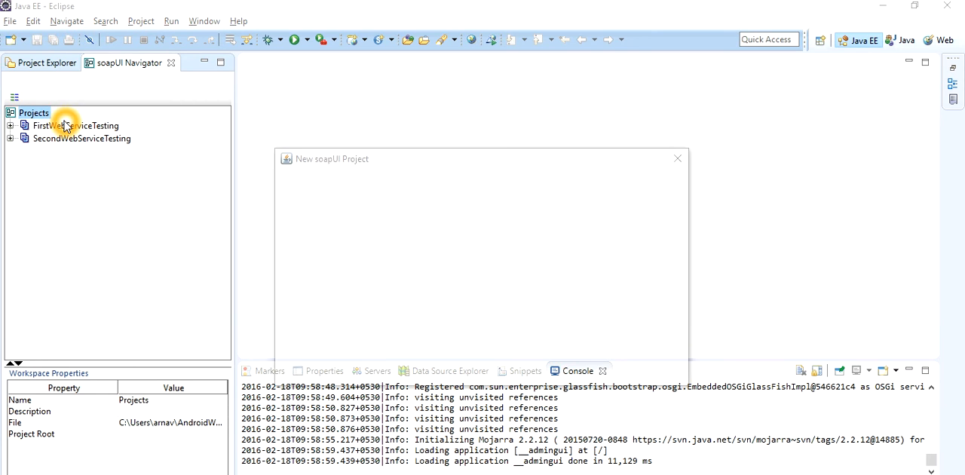
click(380, 225)
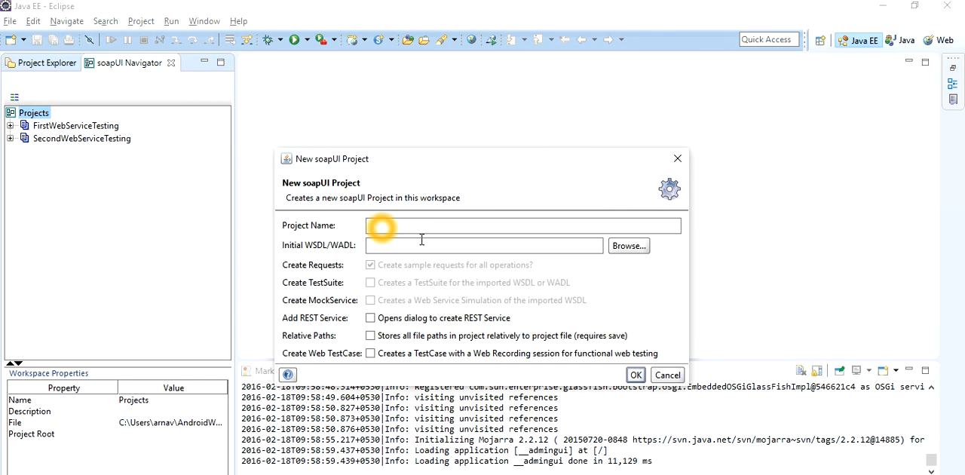
text(Third)
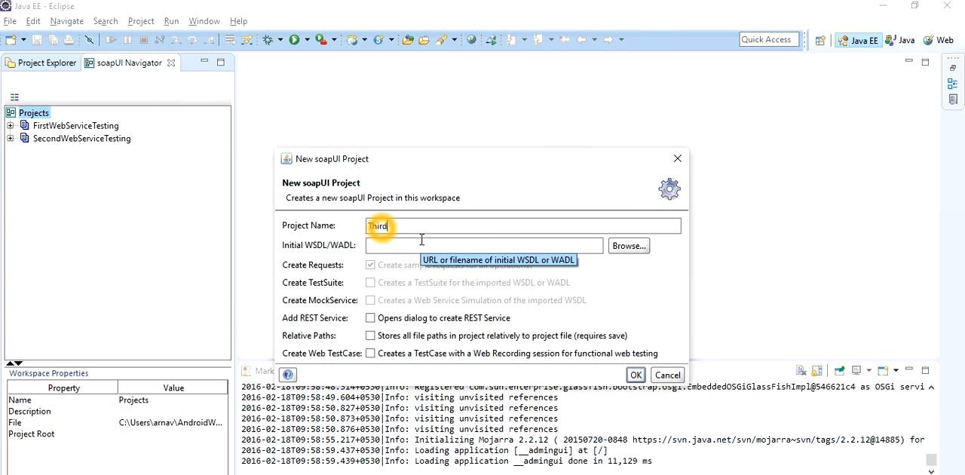
text(WebServiceTest)
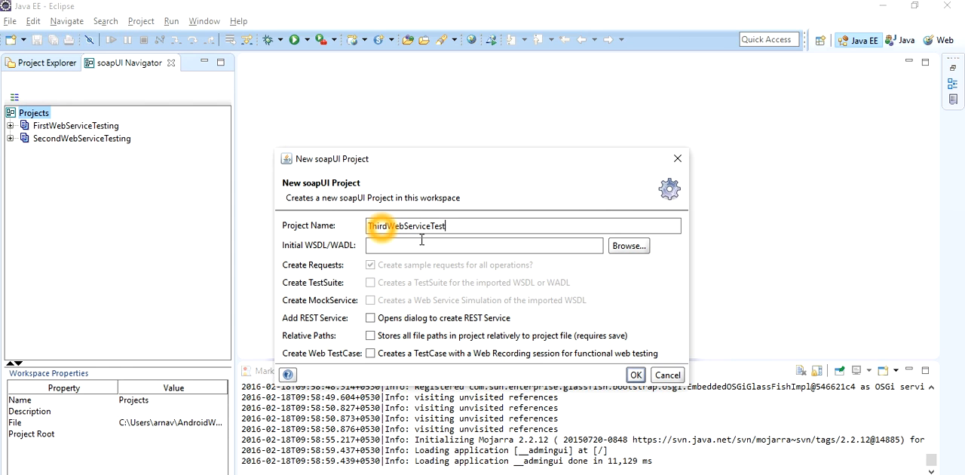
click(421, 243)
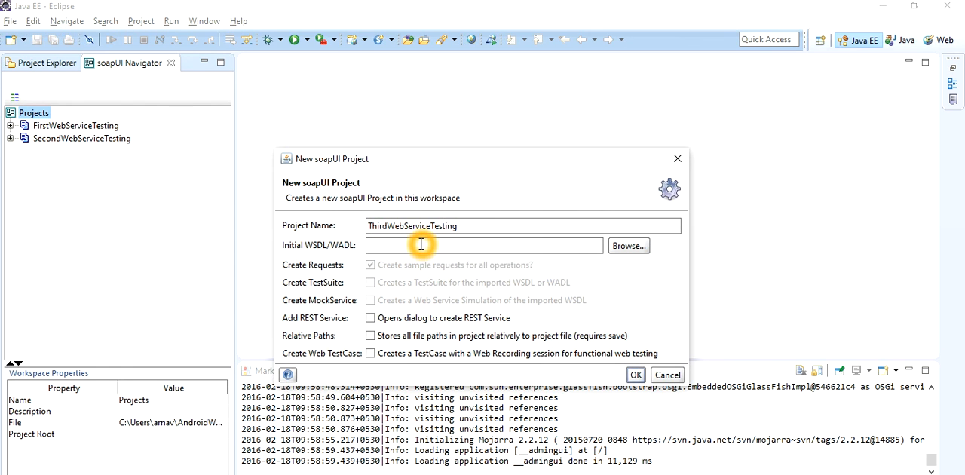
Switch to PowerPoint, exit the slide show and copy the ShopInfoService?wsdl address from the installation verification slide.
key(alt+Tab)
click(419, 242)
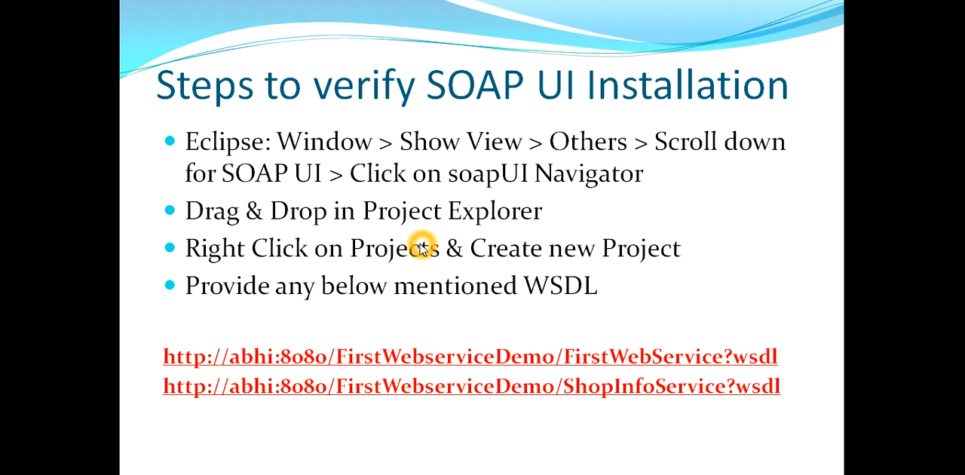
click(420, 245)
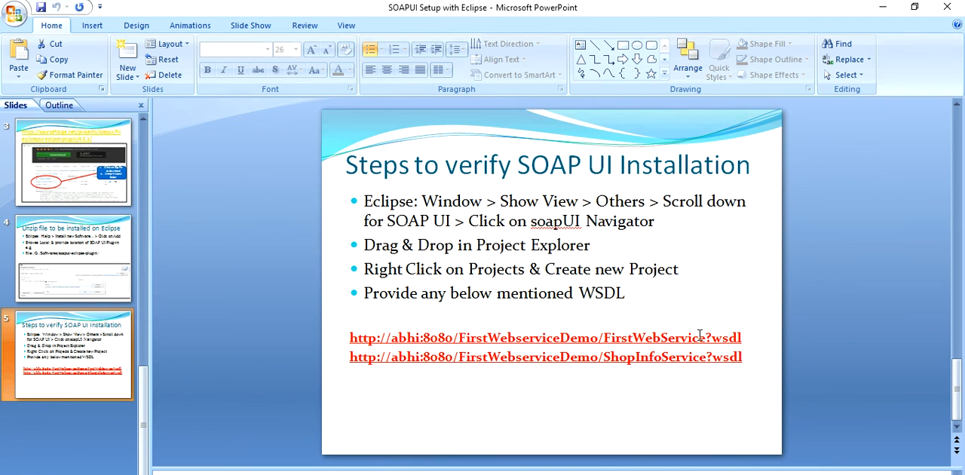
drag(746, 352, 358, 368)
key(ctrl+c)
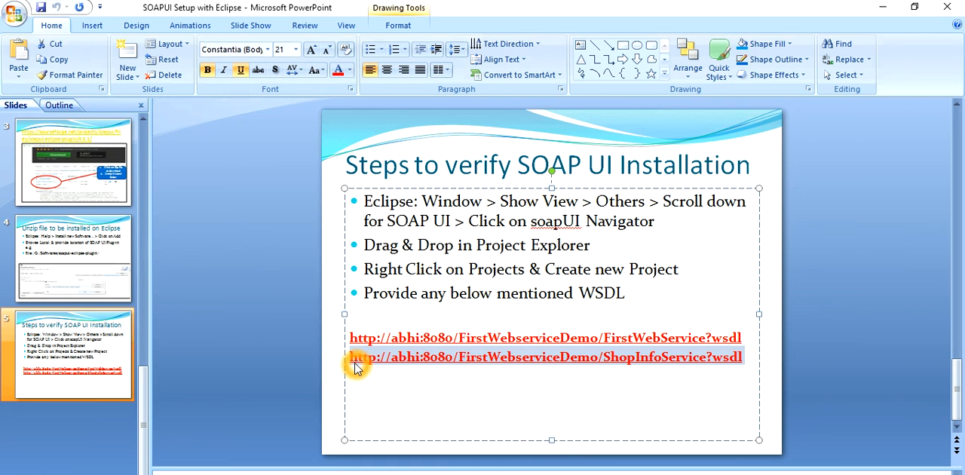
Return to the New soapUI Project dialog, enter the copied ShopInfoService?wsdl address as the initial WSDL and create the project.
key(alt+Tab)
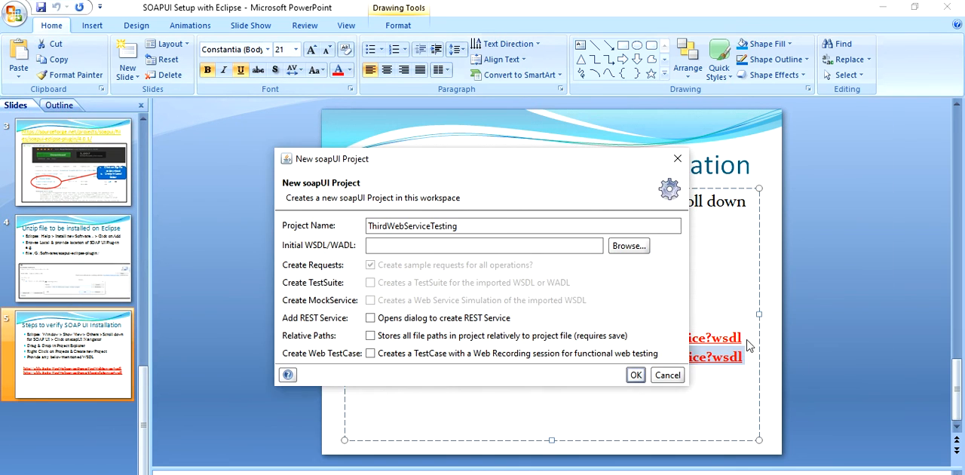
click(449, 243)
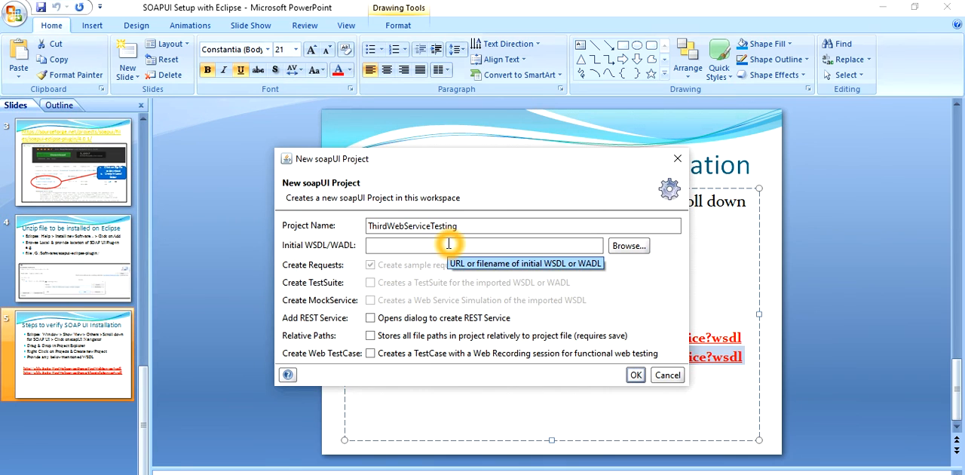
key(ctrl+v)
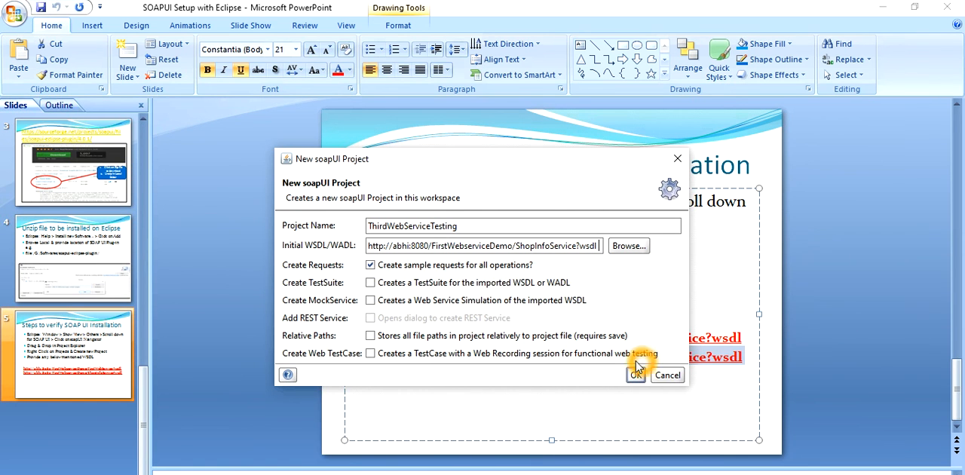
click(407, 320)
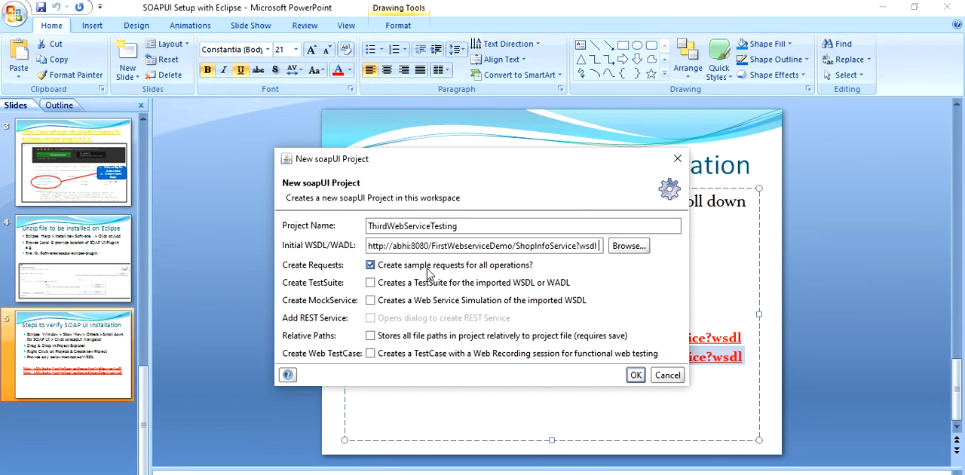
click(634, 375)
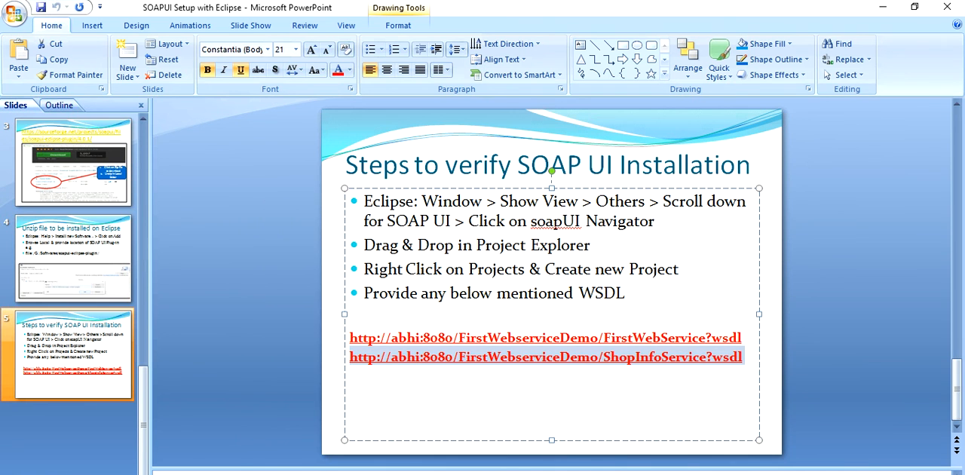
Switch to Eclipse, expand getShopInfo under ShopInfoPortBinding in ThirdWebServiceTesting and select Request 1.
key(alt+Tab)
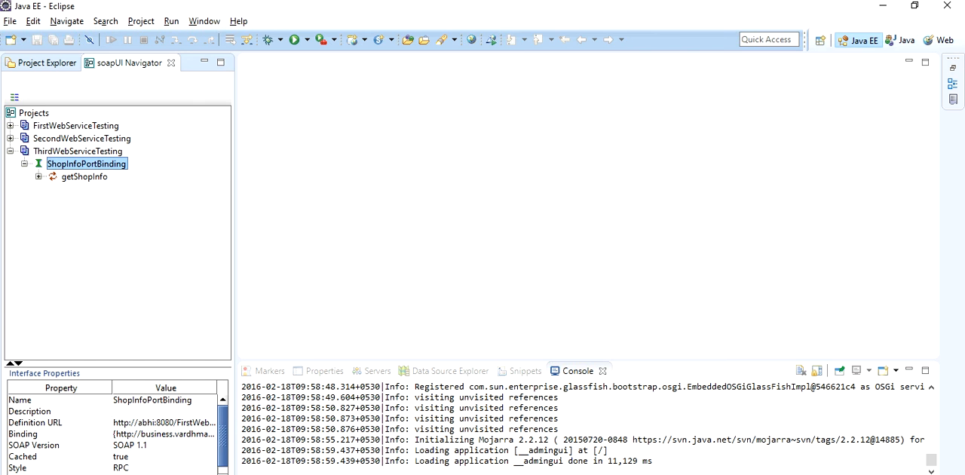
click(54, 151)
click(81, 165)
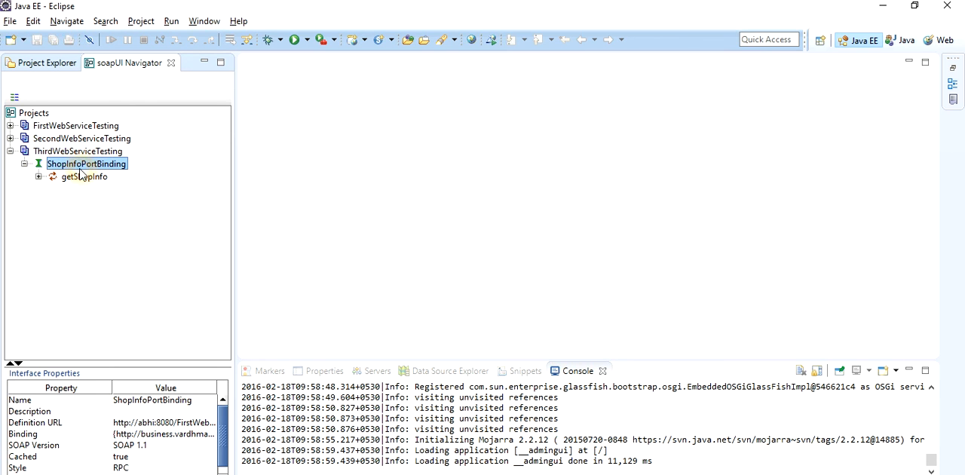
click(39, 176)
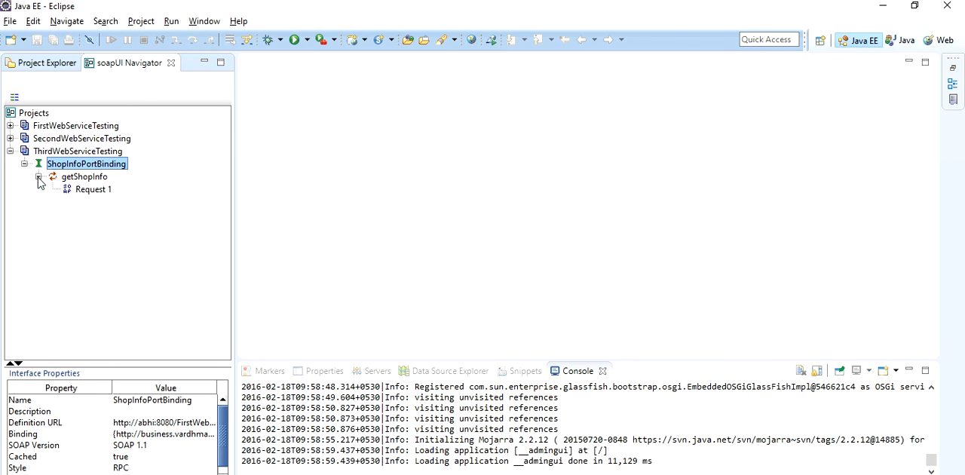
click(76, 178)
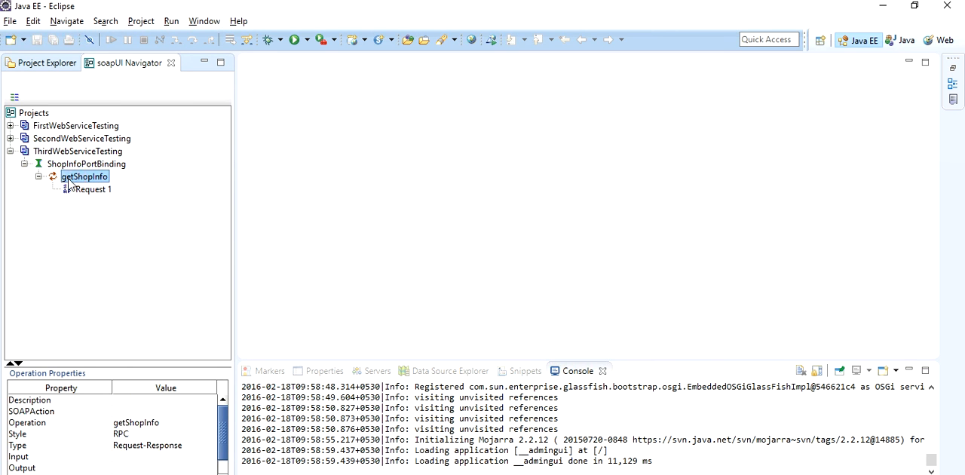
click(84, 192)
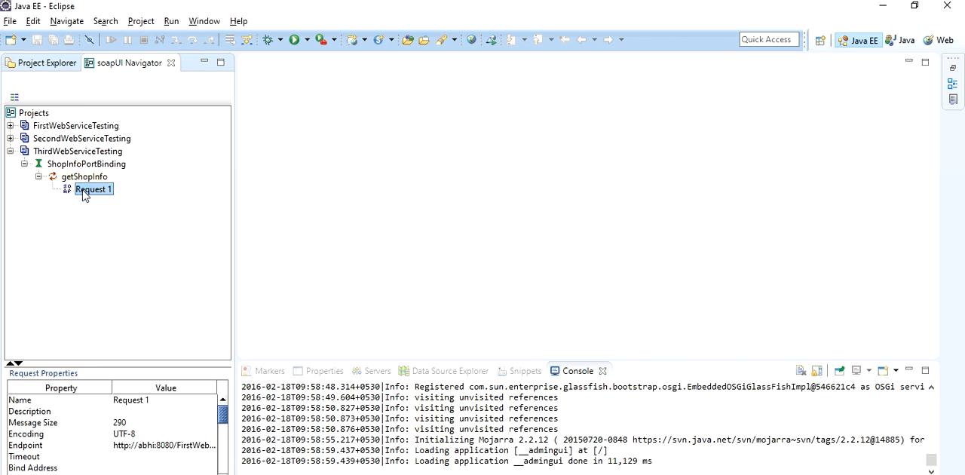
Open Request 1 of the getShopInfo operation in the request editor.
double_click(84, 191)
click(94, 216)
double_click(79, 189)
click(387, 133)
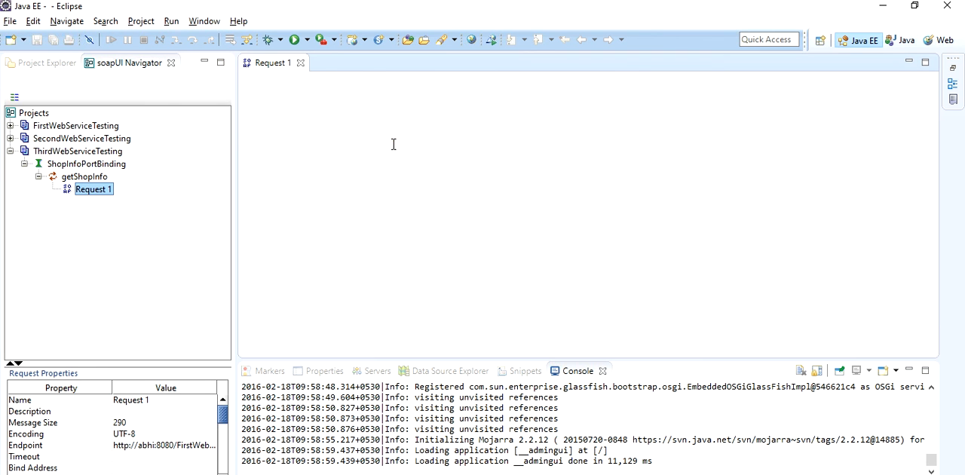
click(392, 144)
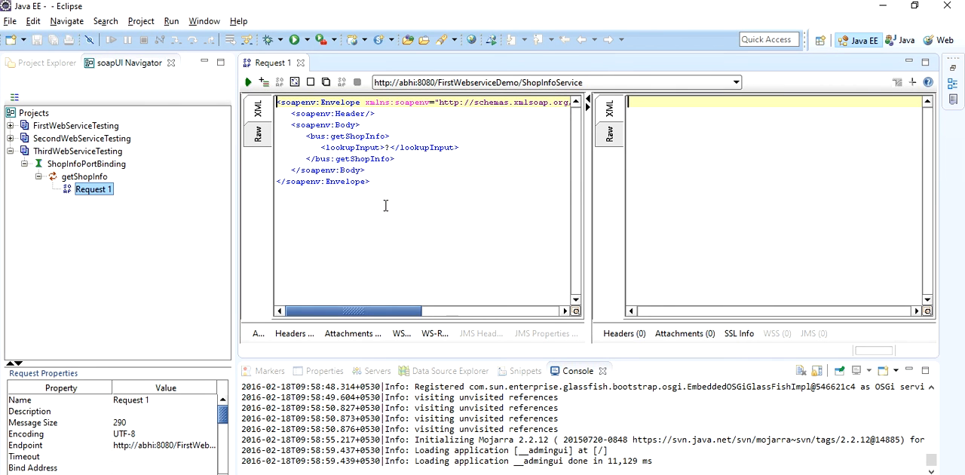
Replace the lookupInput placeholder in Request 1 with shopname and submit the request to review its XML response.
click(388, 149)
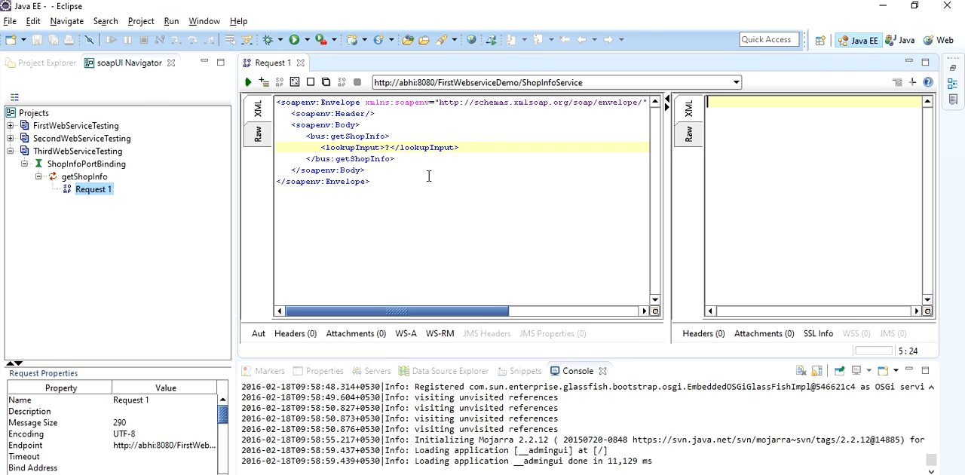
click(389, 149)
click(471, 211)
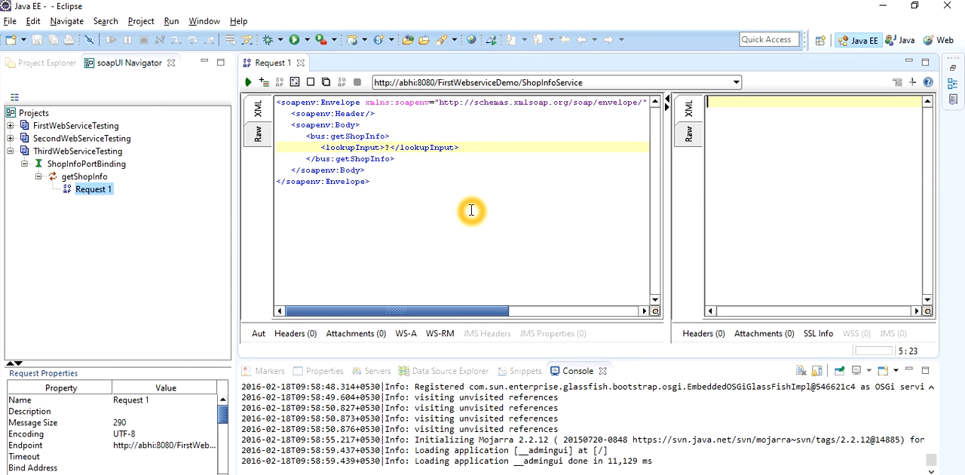
key(Delete)
text(Shopname)
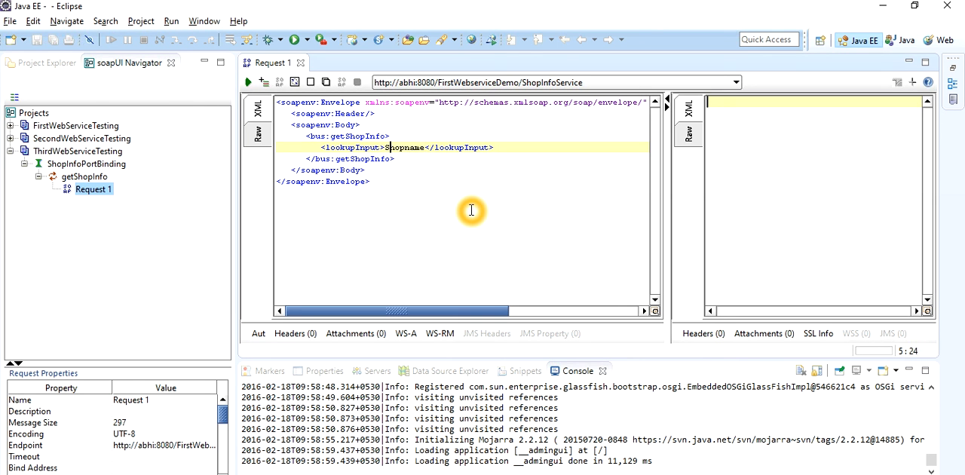
key(BackSpace)
text(s)
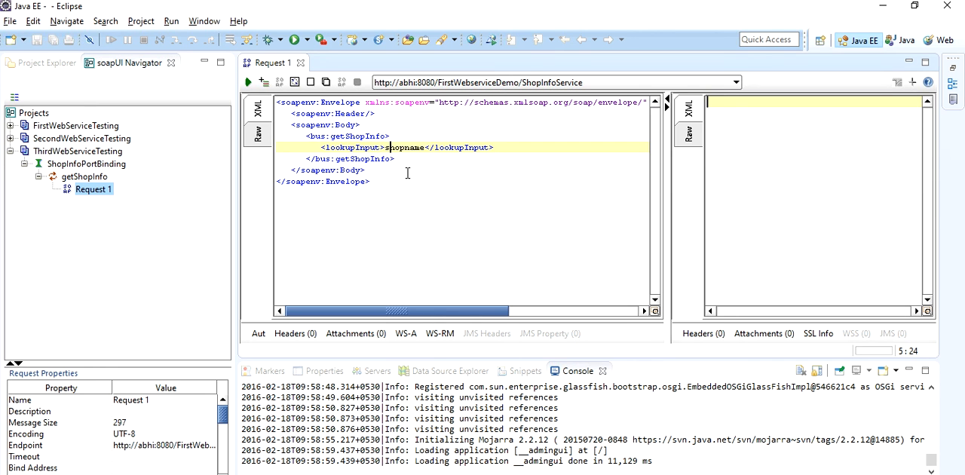
click(249, 83)
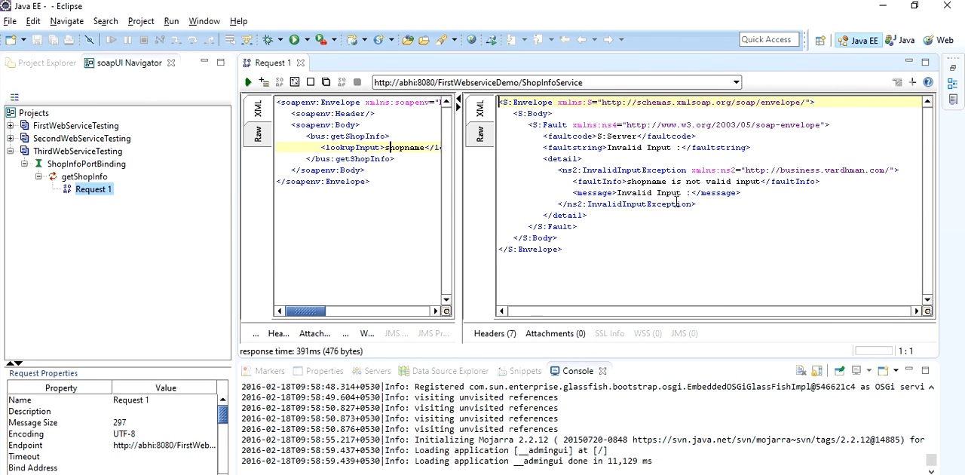
drag(567, 256, 497, 105)
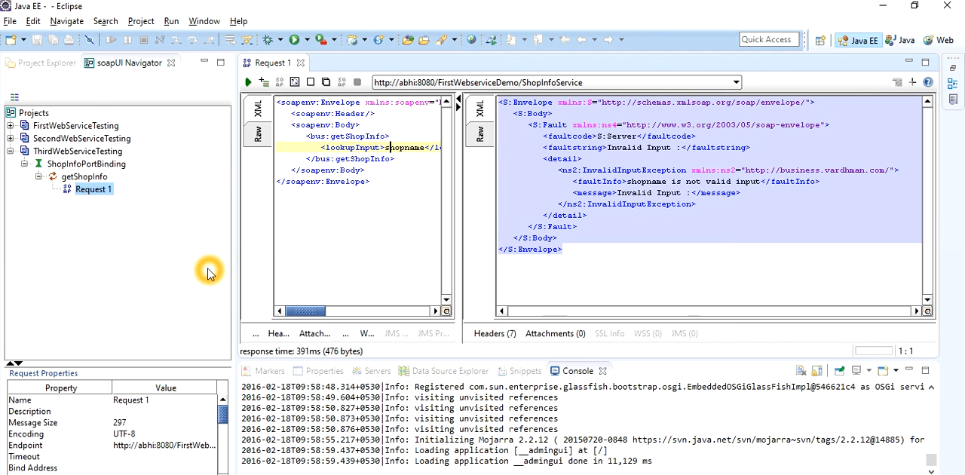